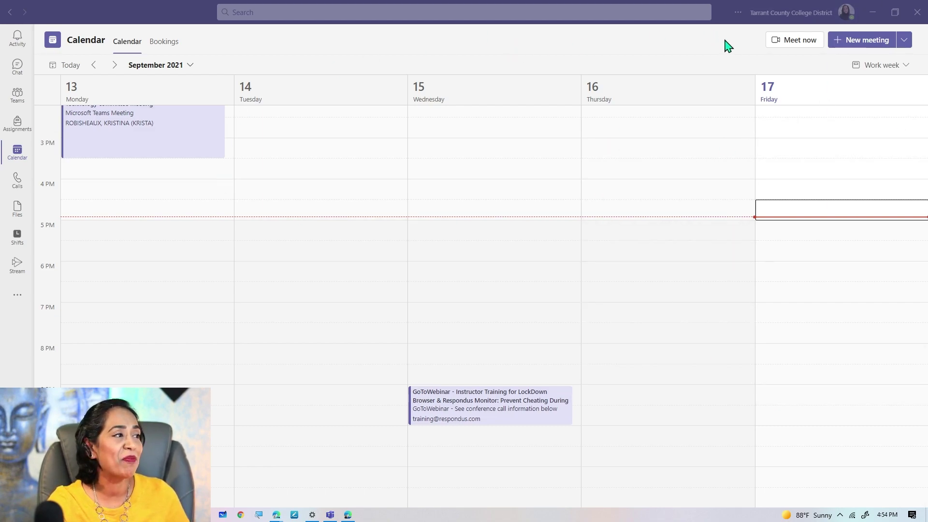
# Step: Start an instant meeting with the default name and join it with the camera on and the microphone off
pyautogui.click(800, 42)
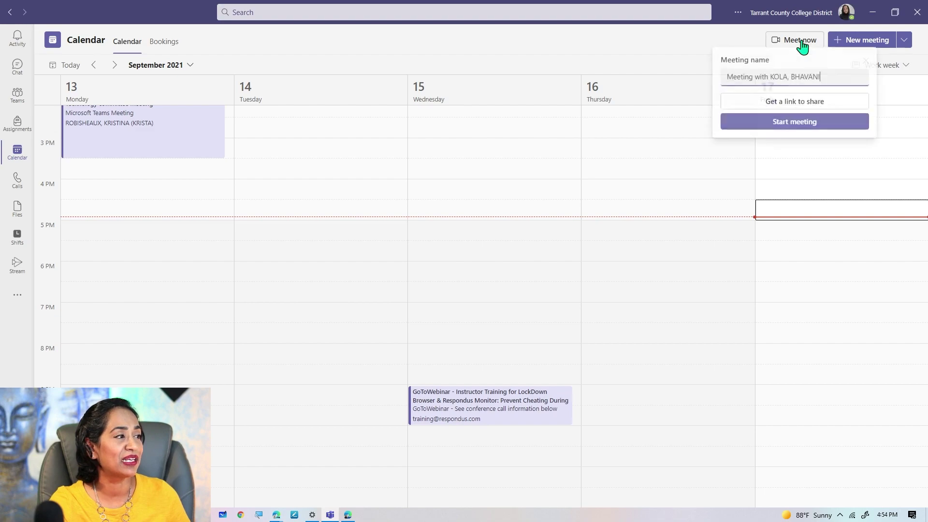
pyautogui.click(771, 128)
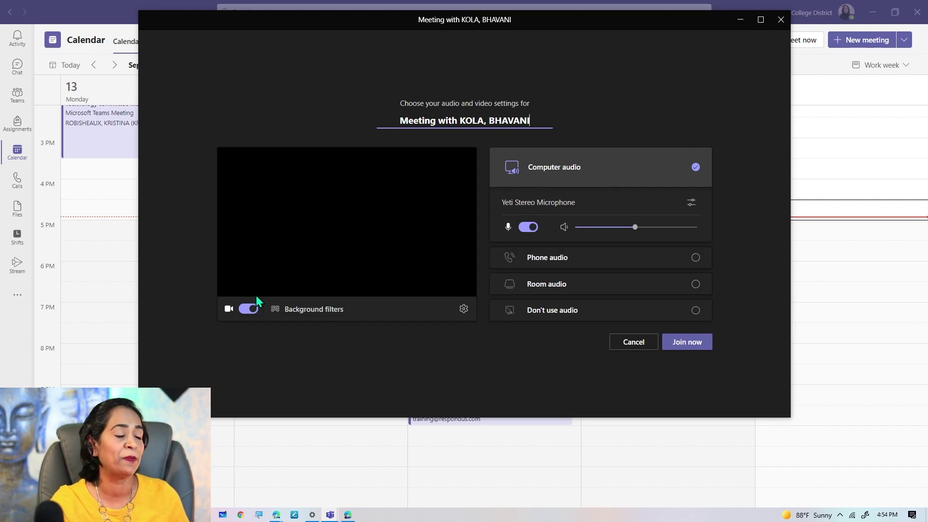
pyautogui.click(528, 227)
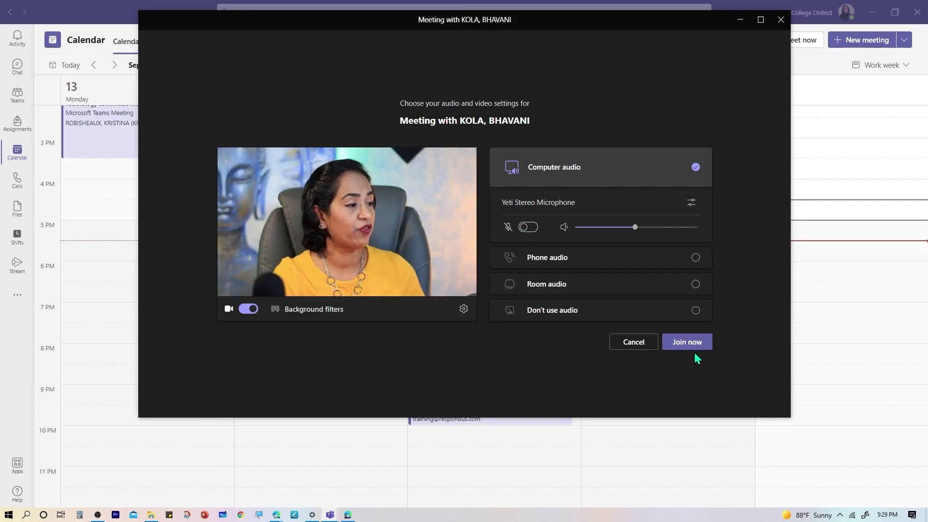
pyautogui.click(693, 346)
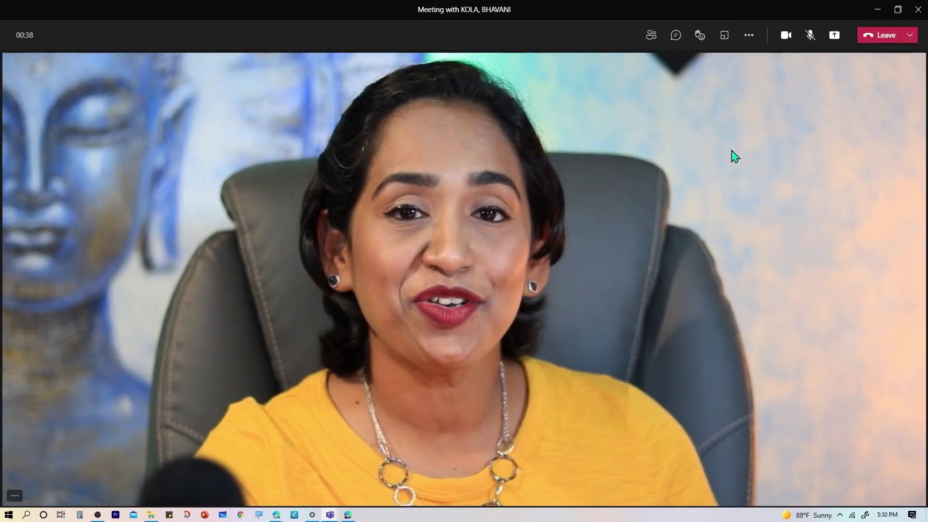
# Step: Browse the presenter mode backgrounds in the share content options and select the purple-blue lit room
pyautogui.click(831, 45)
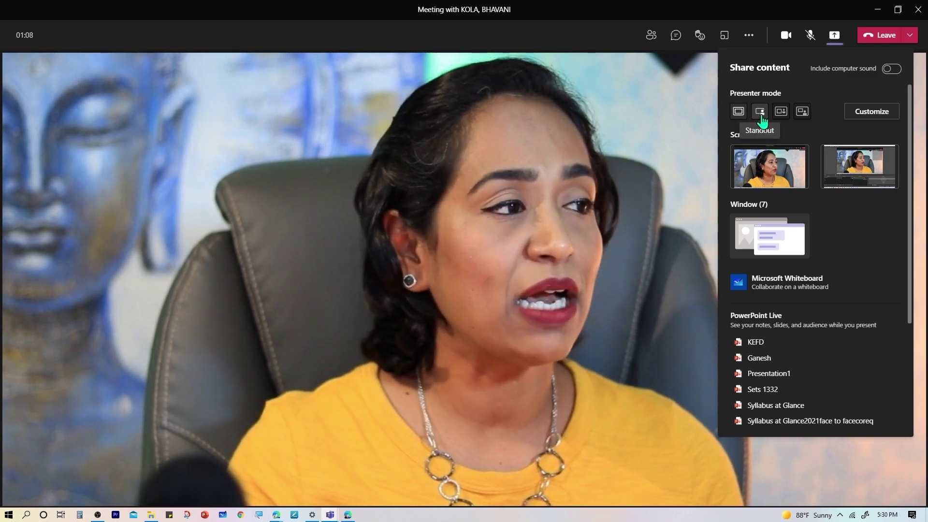
pyautogui.click(805, 119)
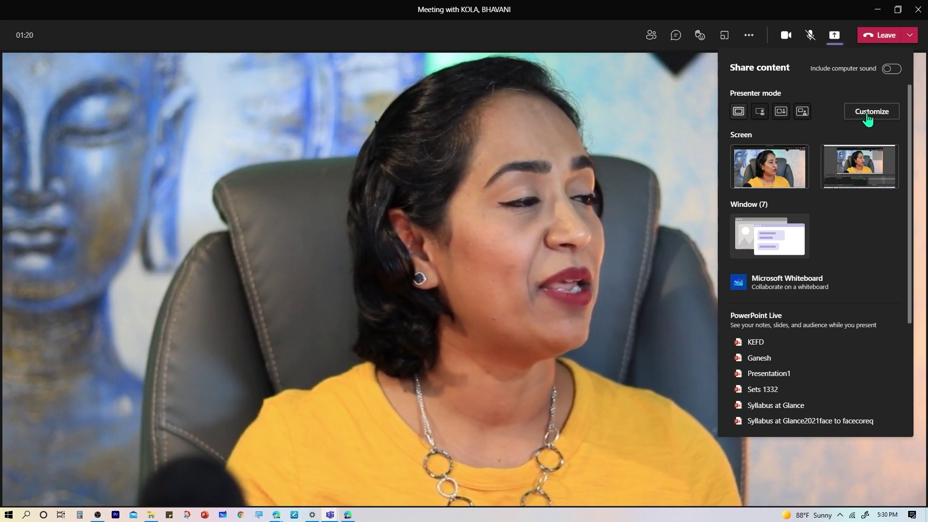
pyautogui.click(868, 116)
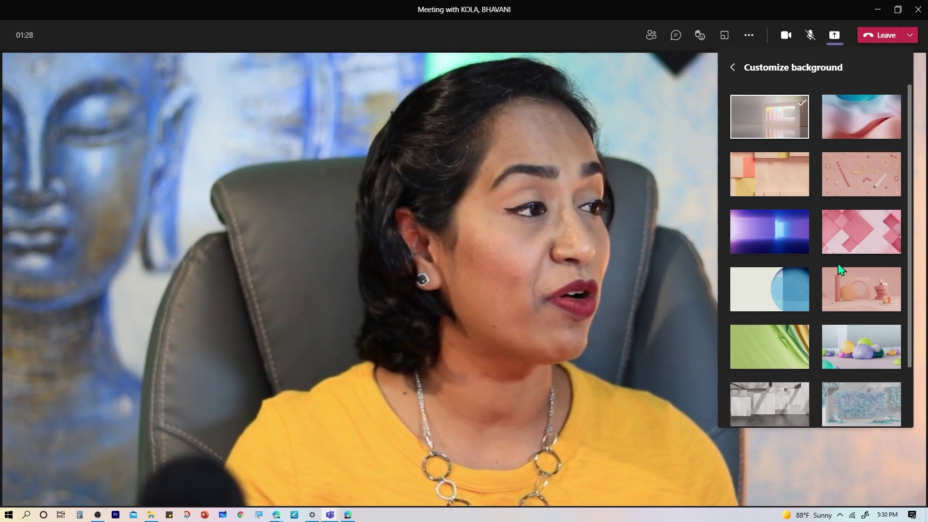
pyautogui.scroll(-2, 845, 326)
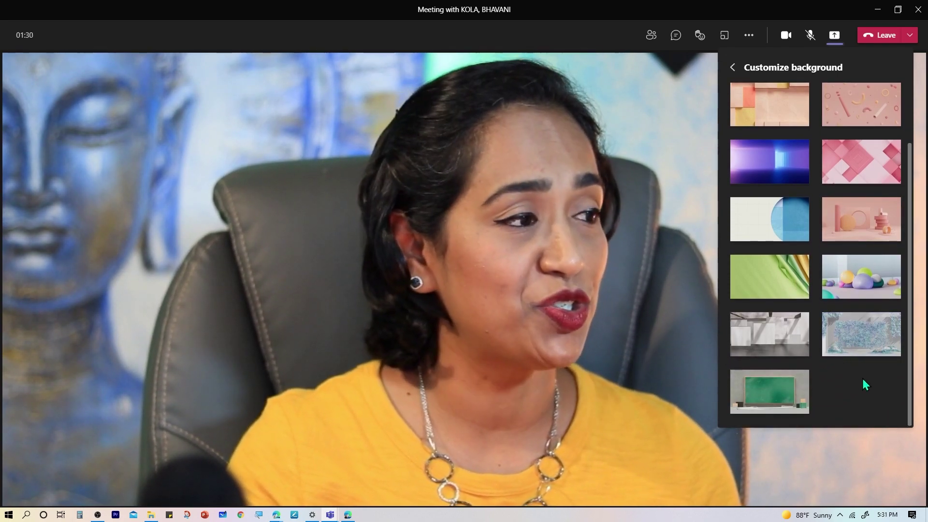
pyautogui.scroll(2, 864, 377)
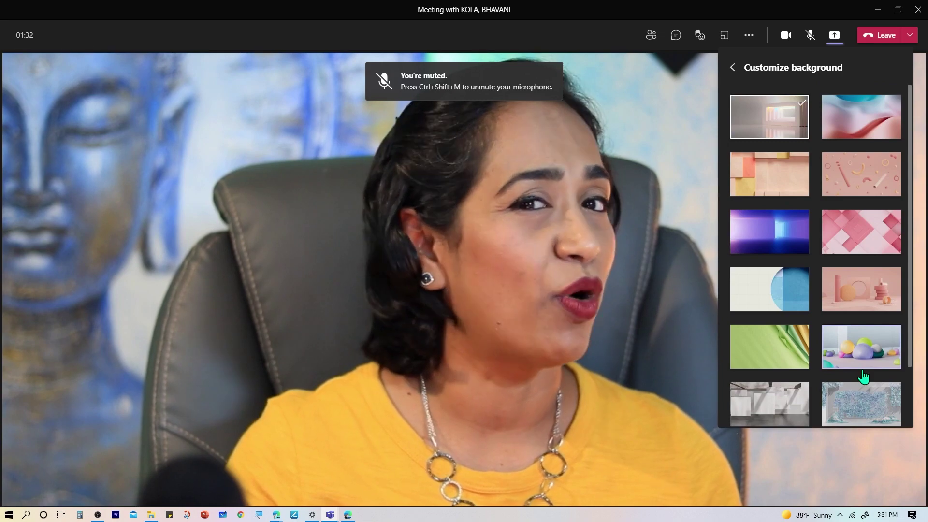
pyautogui.scroll(-2, 865, 377)
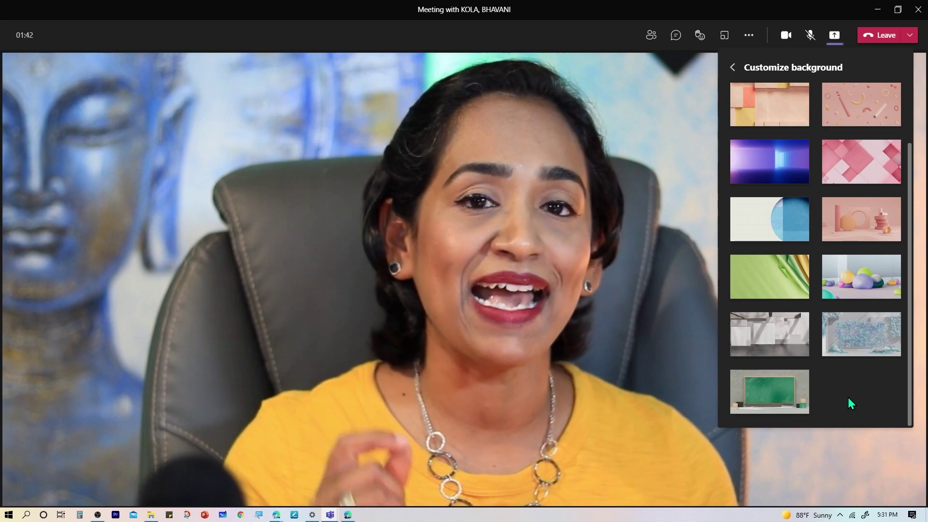
pyautogui.scroll(1, 848, 400)
pyautogui.scroll(5, 844, 394)
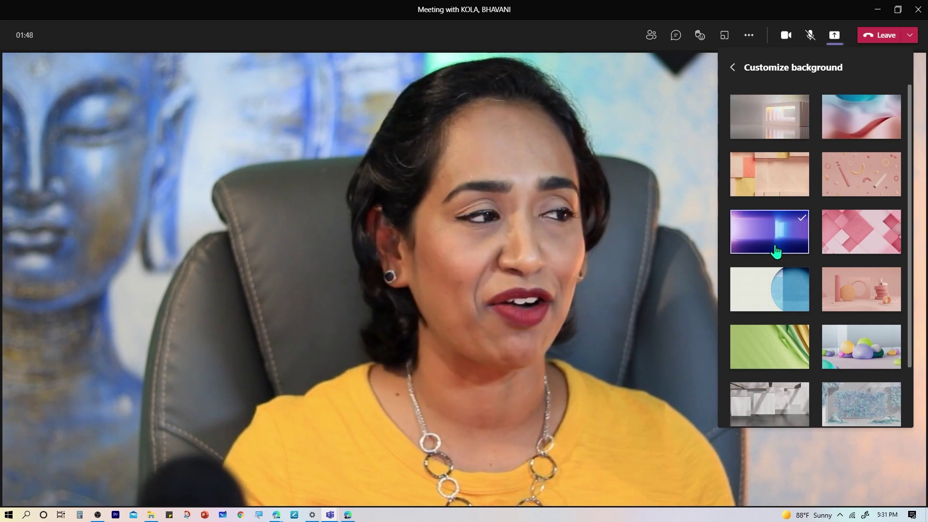
pyautogui.click(733, 67)
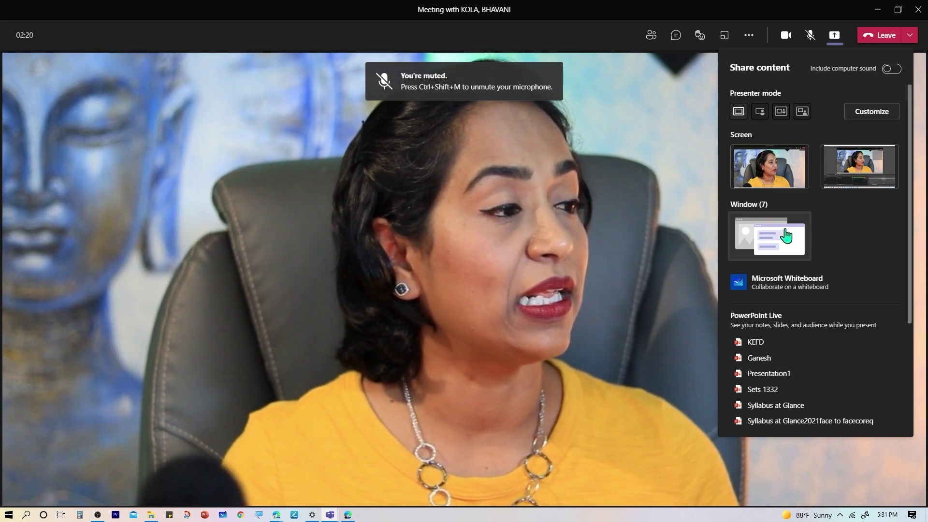
# Step: Share the Edge window showing Edge Browser backgrounds.pdf and move the floating call window off the document
pyautogui.click(786, 236)
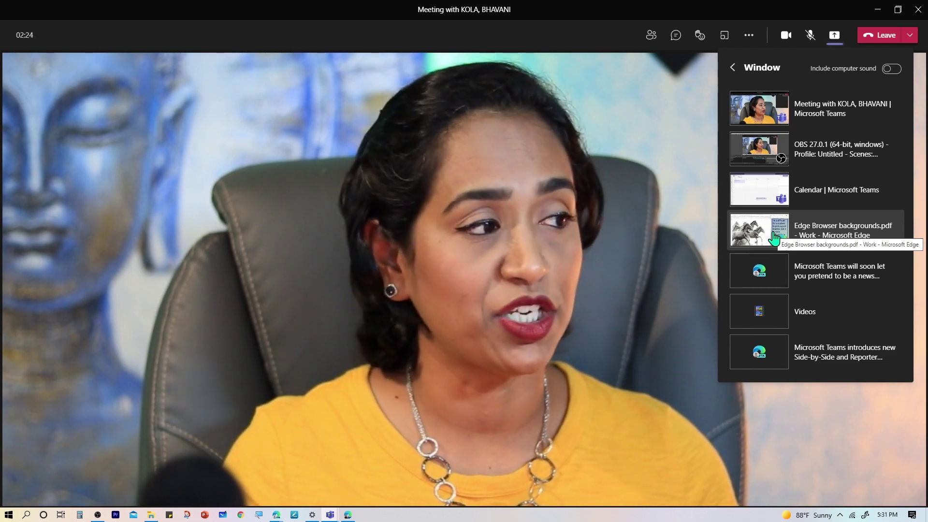
pyautogui.click(775, 237)
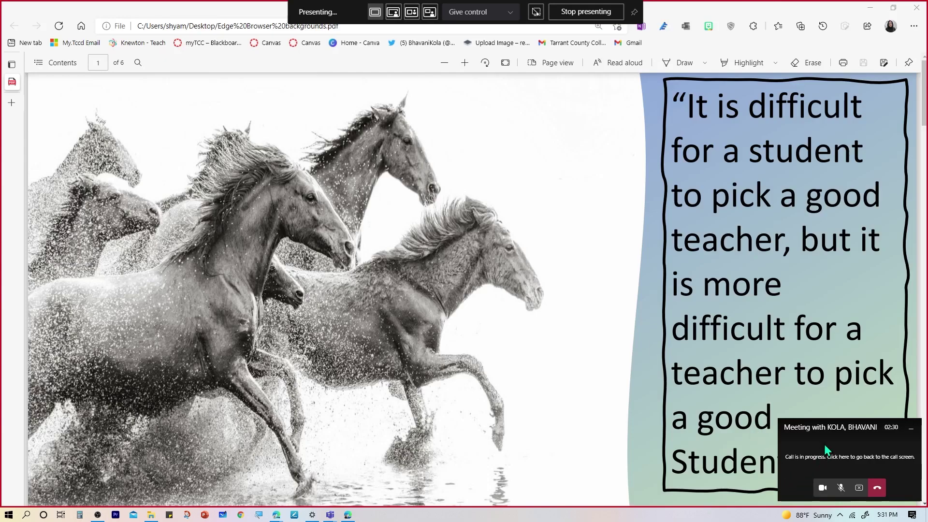
pyautogui.moveTo(825, 431); pyautogui.dragTo(24, 363)
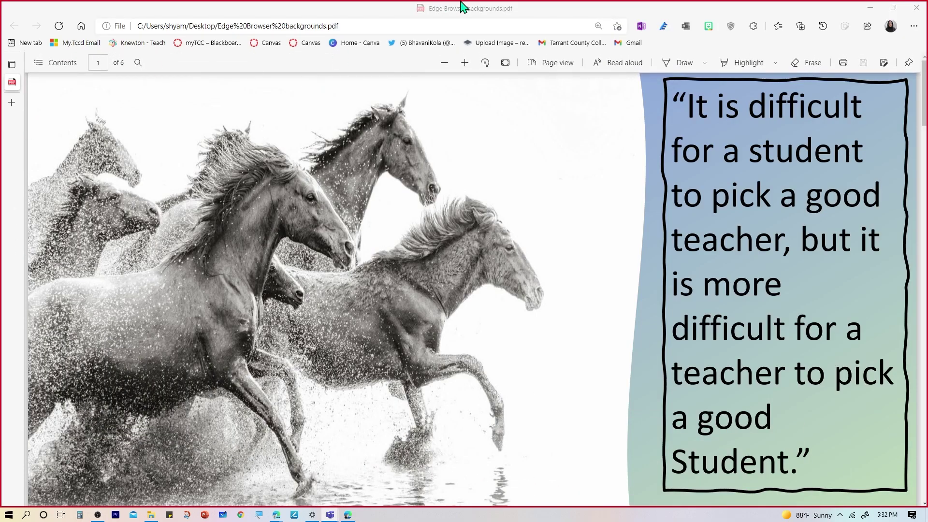
# Step: Switch the presenter mode to Standout and maximize the meeting preview window
pyautogui.moveTo(462, 6)
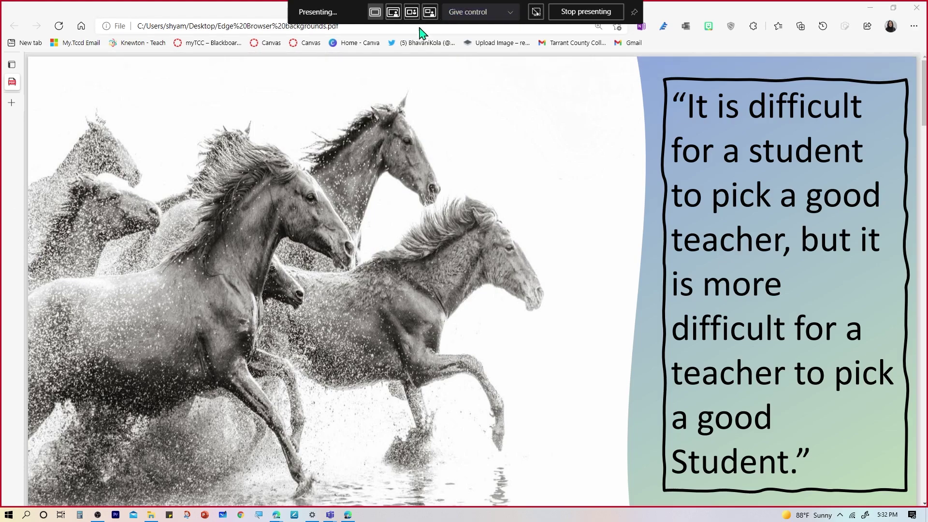
pyautogui.click(395, 17)
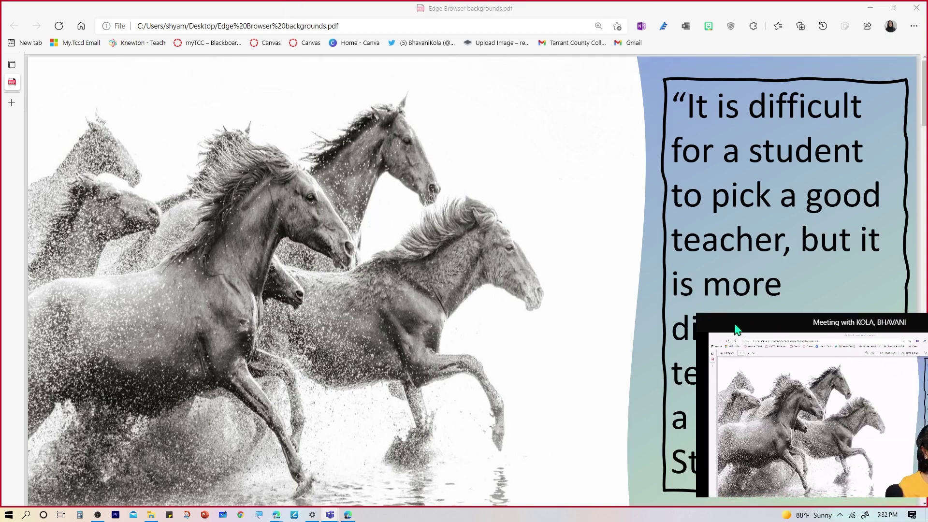
pyautogui.moveTo(736, 330); pyautogui.dragTo(333, 214)
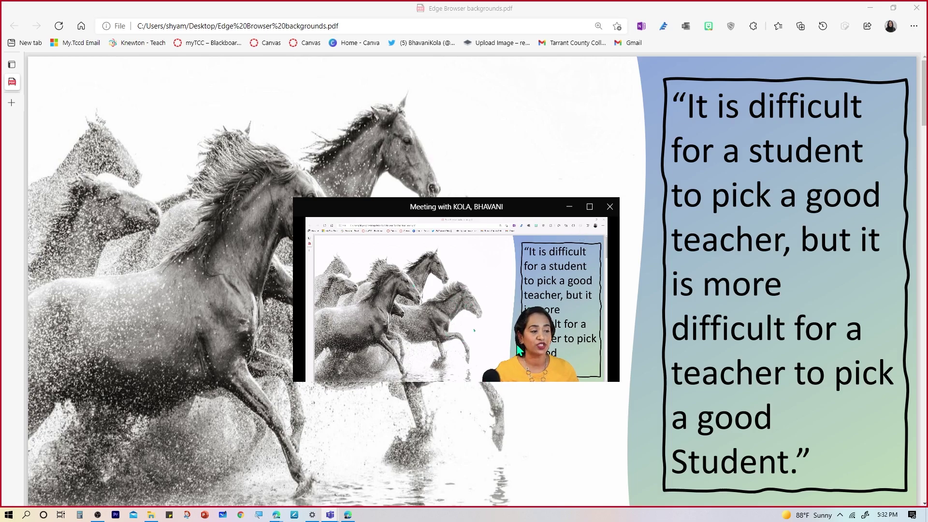
pyautogui.click(590, 207)
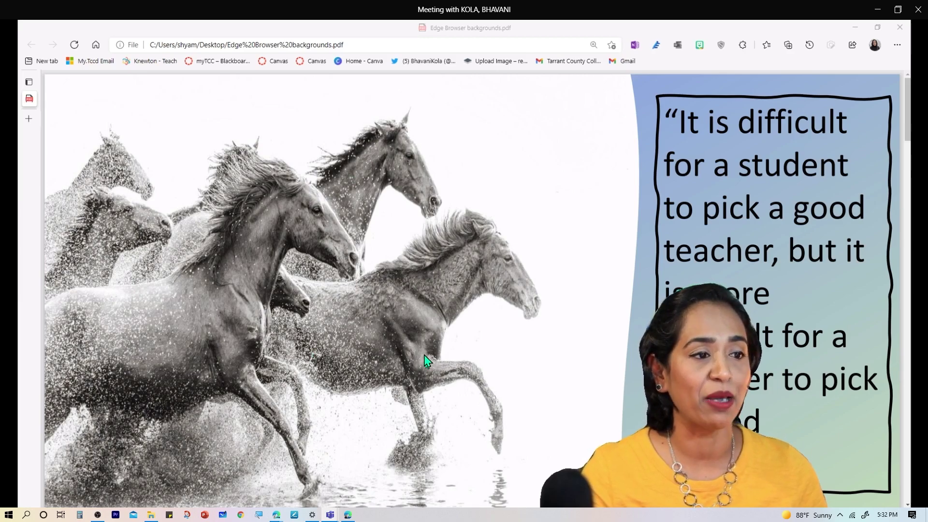
# Step: Minimize the Standout preview to view the shared PDF itself, and bring the meeting preview back
pyautogui.click(878, 11)
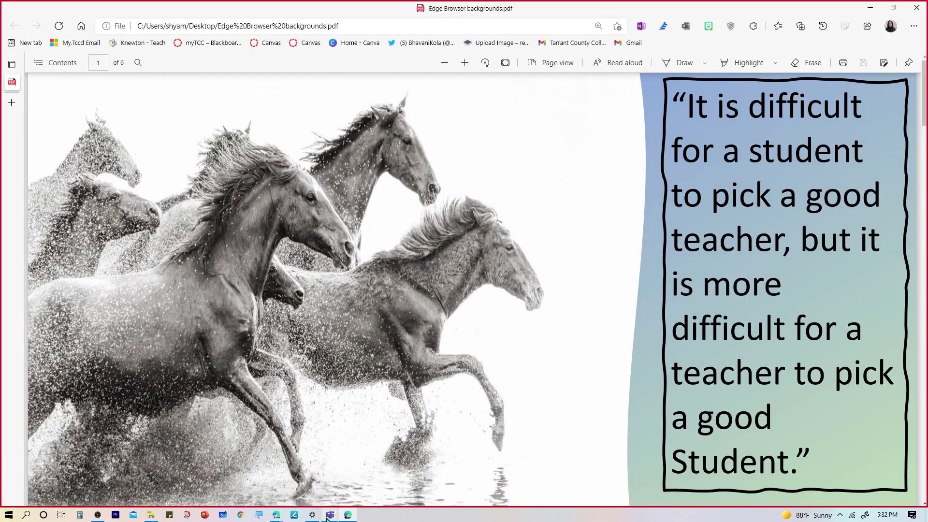
pyautogui.click(329, 516)
pyautogui.click(455, 461)
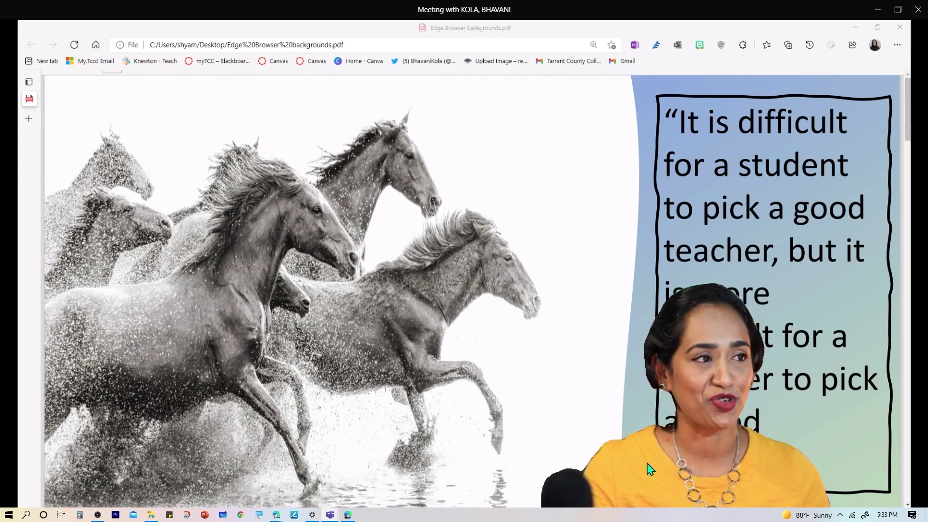
# Step: Present the PDF in Side-by-side mode and draw blue freehand ink loops over the horses
pyautogui.moveTo(439, 4)
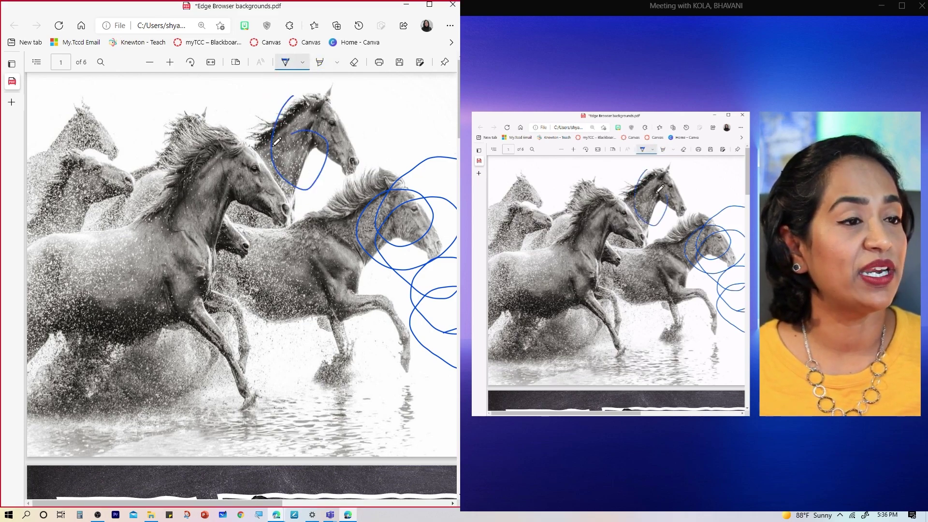
pyautogui.moveTo(227, 208); pyautogui.dragTo(254, 244)
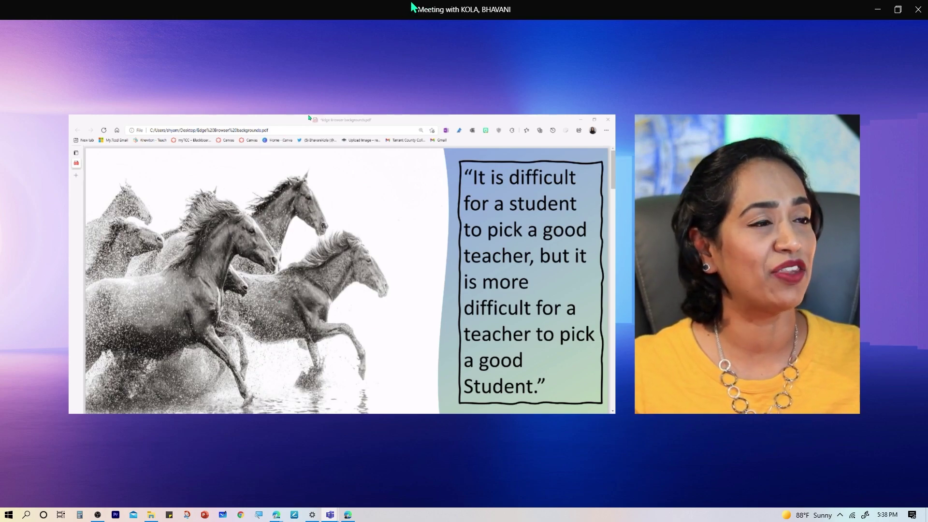
# Step: Switch the presenter mode to Reporter for the shared PDF window
pyautogui.moveTo(441, 6)
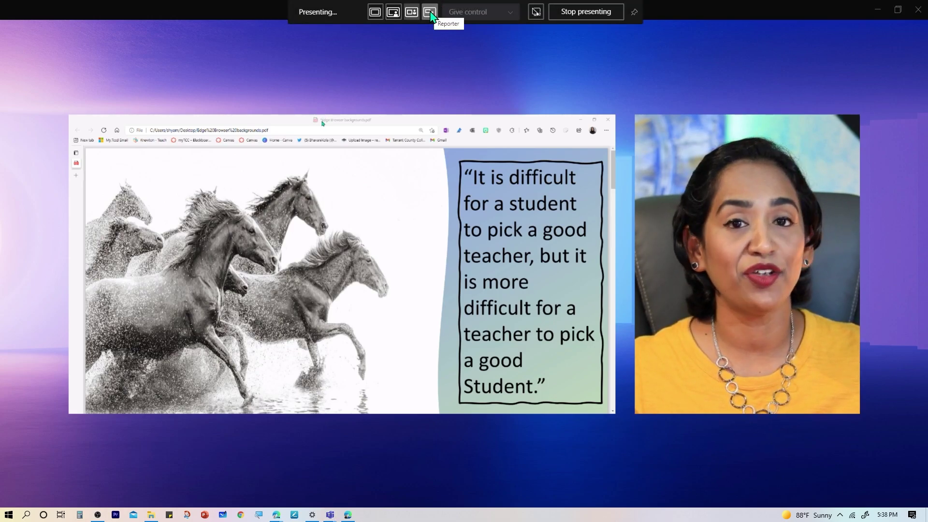
pyautogui.click(430, 12)
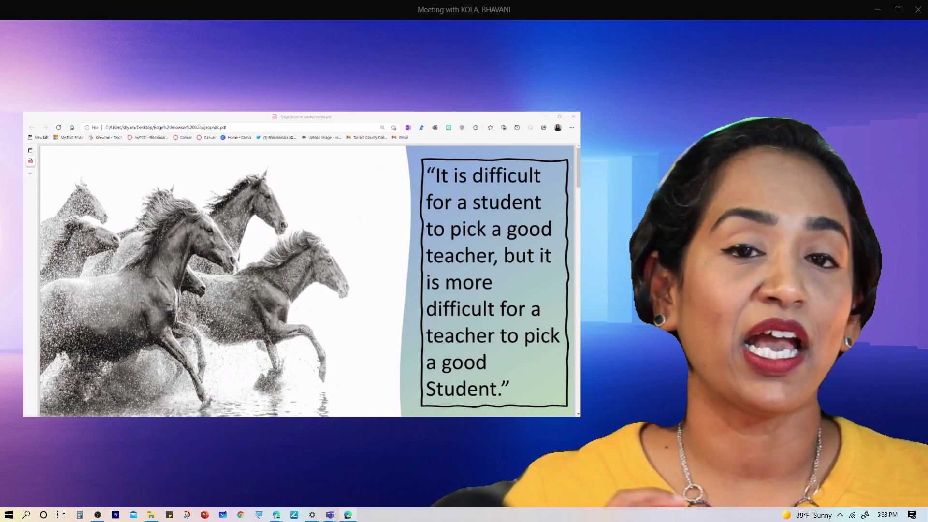
pyautogui.moveTo(348, 515)
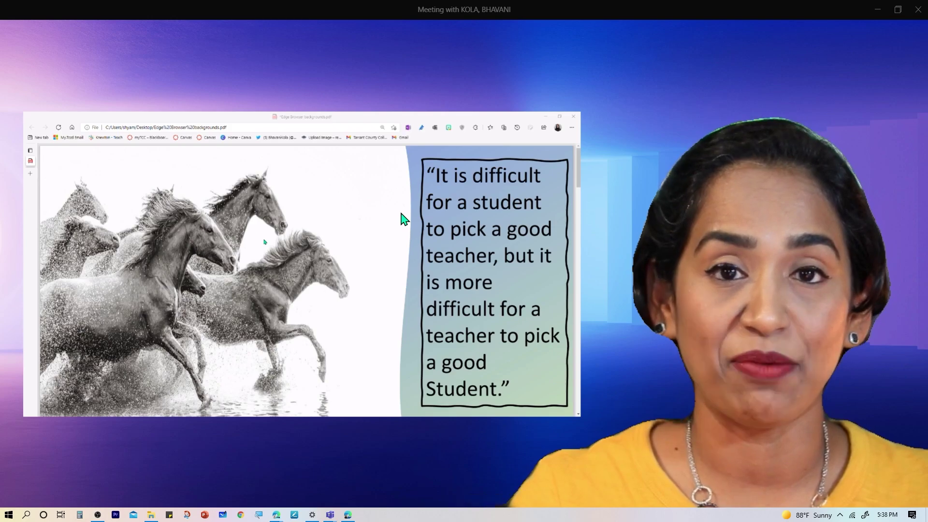
pyautogui.moveTo(373, 7)
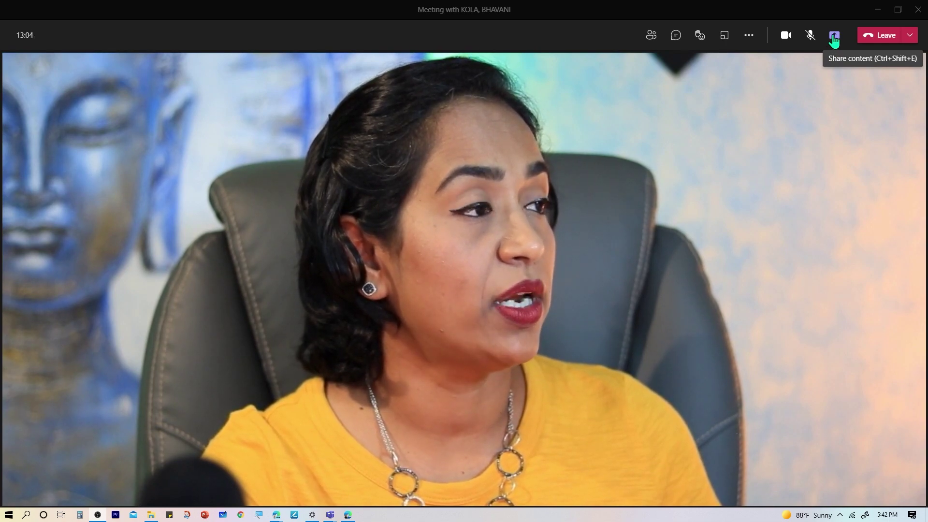
# Step: Share the entire first screen in Standout mode and maximize the meeting preview window
pyautogui.click(834, 39)
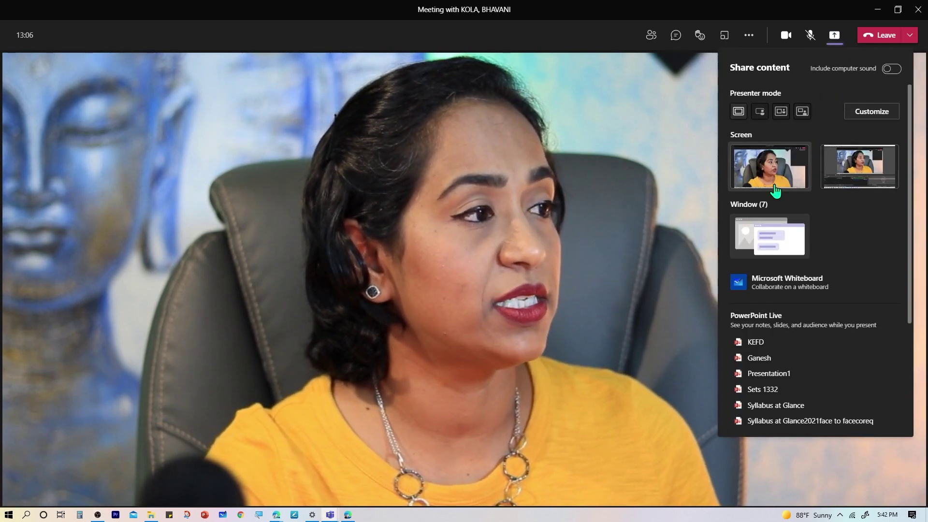
pyautogui.click(779, 181)
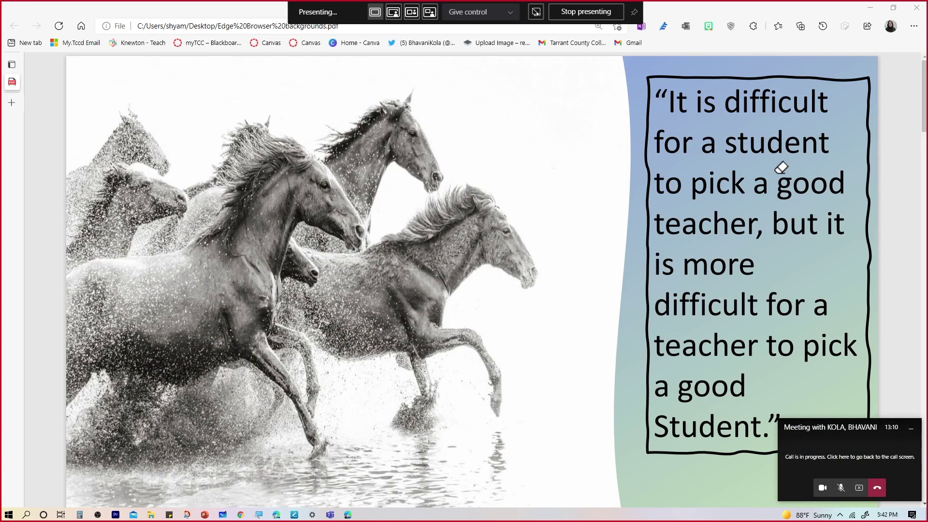
pyautogui.click(397, 16)
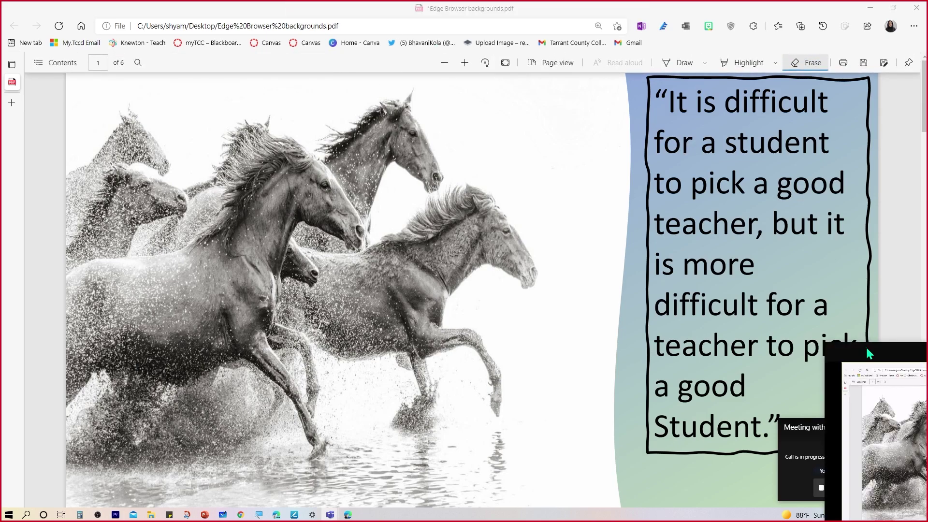
pyautogui.moveTo(634, 321); pyautogui.dragTo(285, 226)
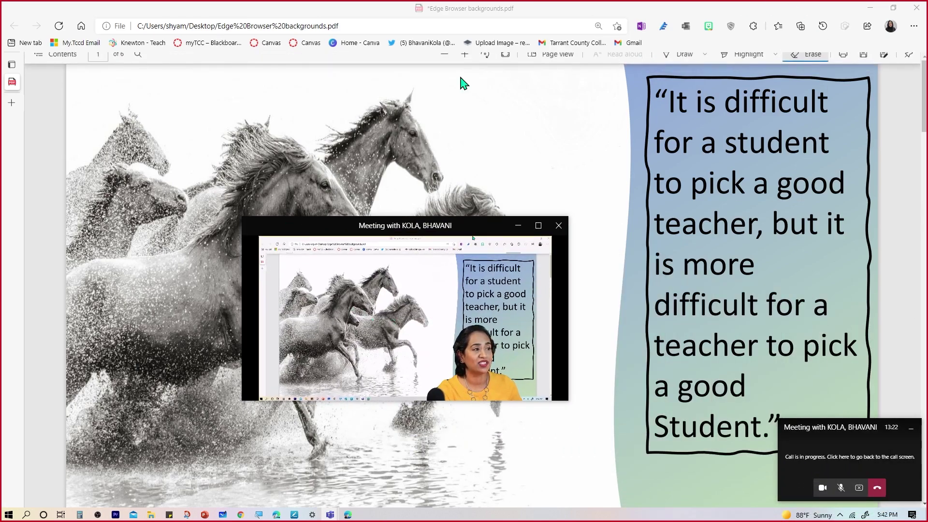
pyautogui.click(538, 226)
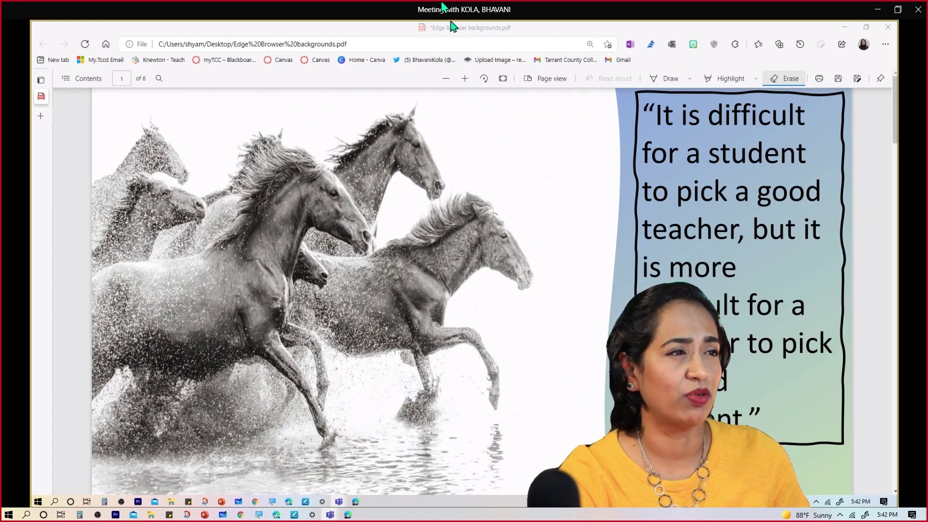
# Step: Change the screen share's presenter mode to Side-by-side and from there to Reporter
pyautogui.moveTo(420, 6)
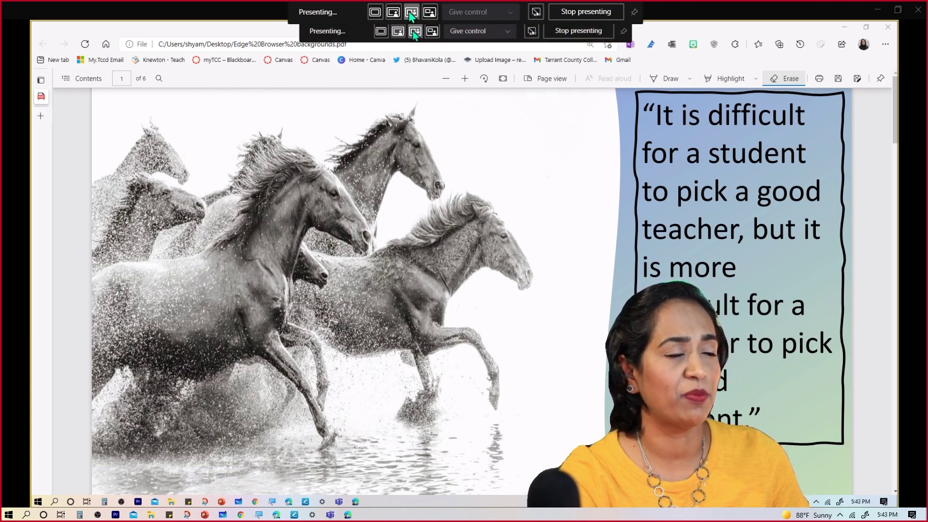
pyautogui.click(409, 13)
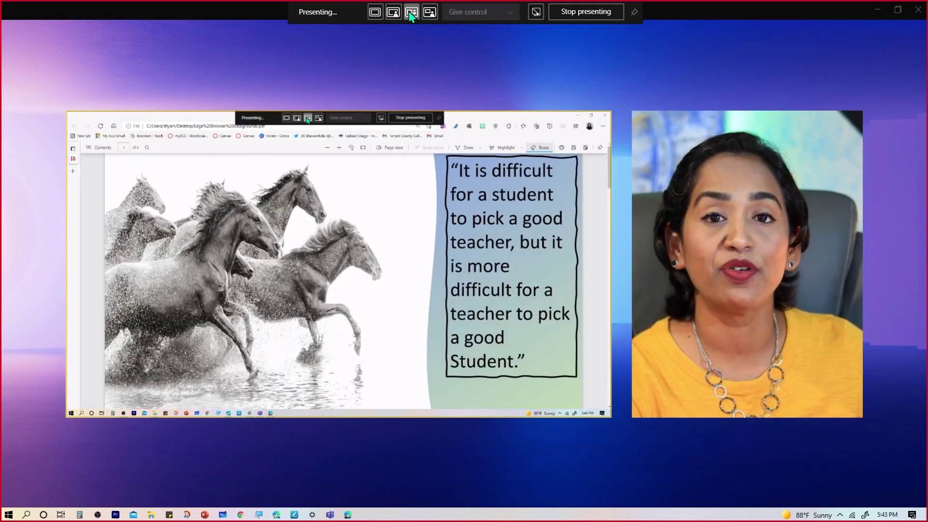
pyautogui.click(431, 15)
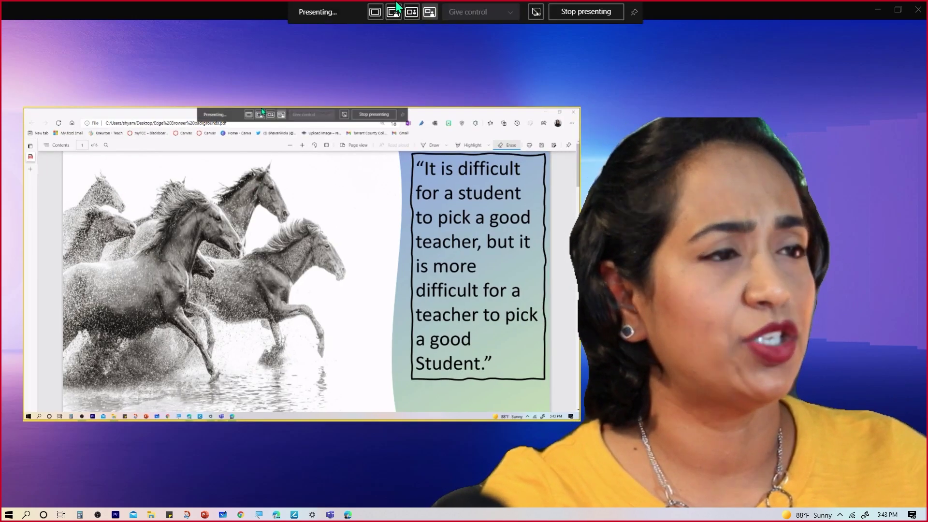
# Step: Switch the screen share to Side-by-side mode and draw blue freehand ink loops above the horses' heads in the PDF
pyautogui.click(410, 14)
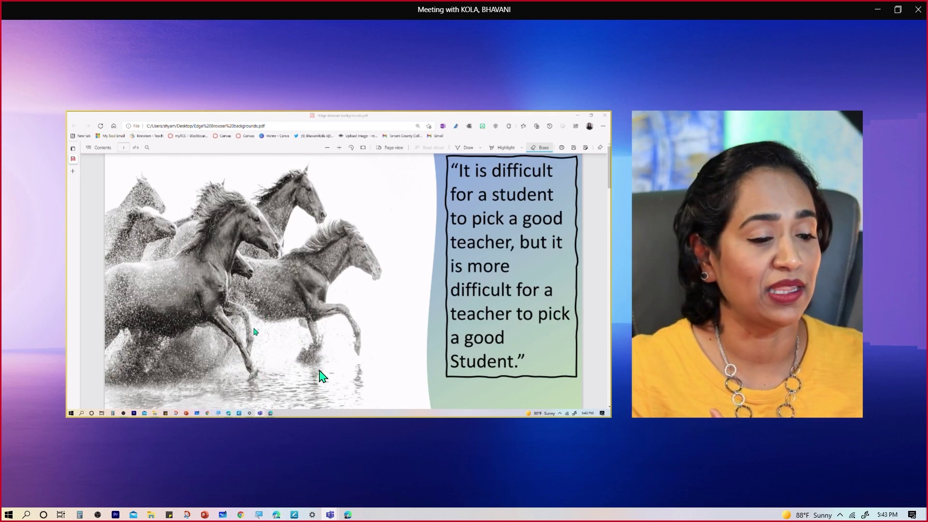
pyautogui.moveTo(347, 514)
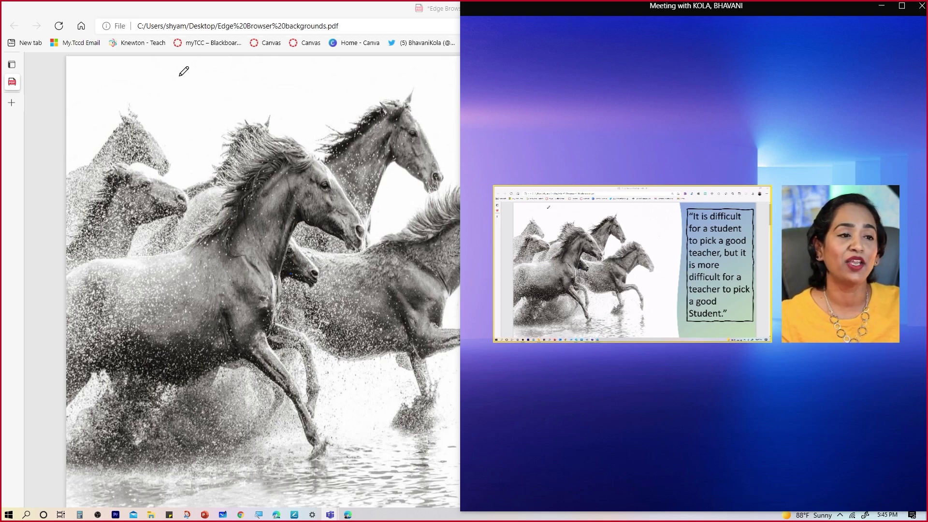
pyautogui.moveTo(180, 76)
pyautogui.mouseDown()
pyautogui.moveTo(259, 108)
pyautogui.moveTo(298, 142)
pyautogui.mouseUp()
pyautogui.moveTo(381, 121); pyautogui.dragTo(384, 153)
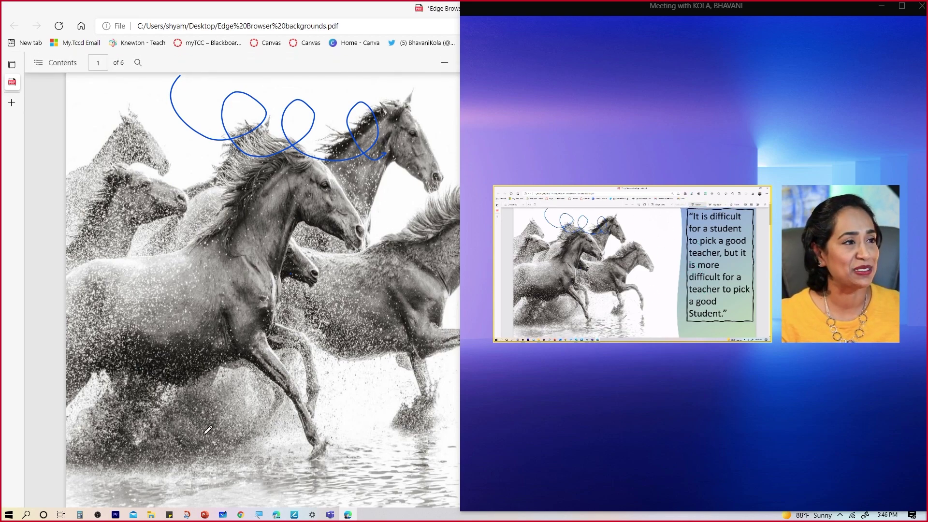
# Step: Maximize the meeting preview window and change the screen share's presenter mode to Reporter
pyautogui.moveTo(498, 7)
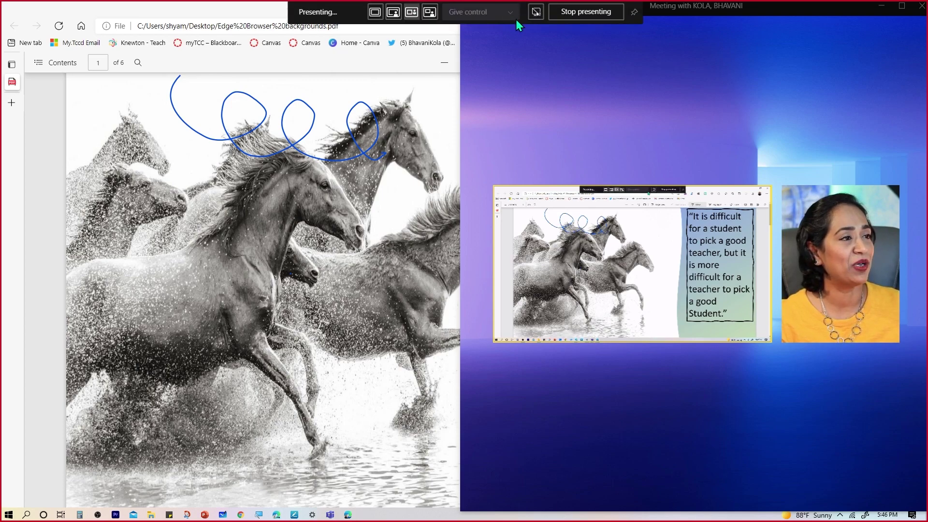
pyautogui.click(902, 6)
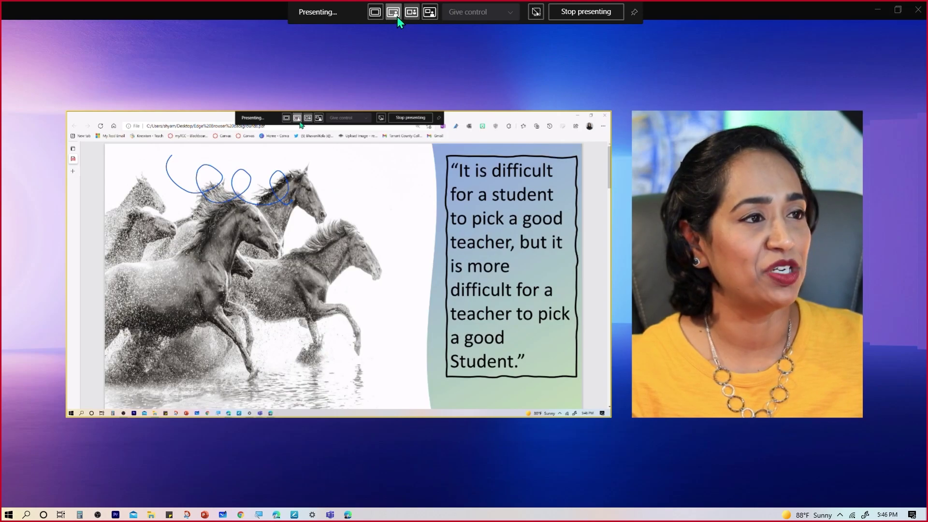
pyautogui.click(410, 13)
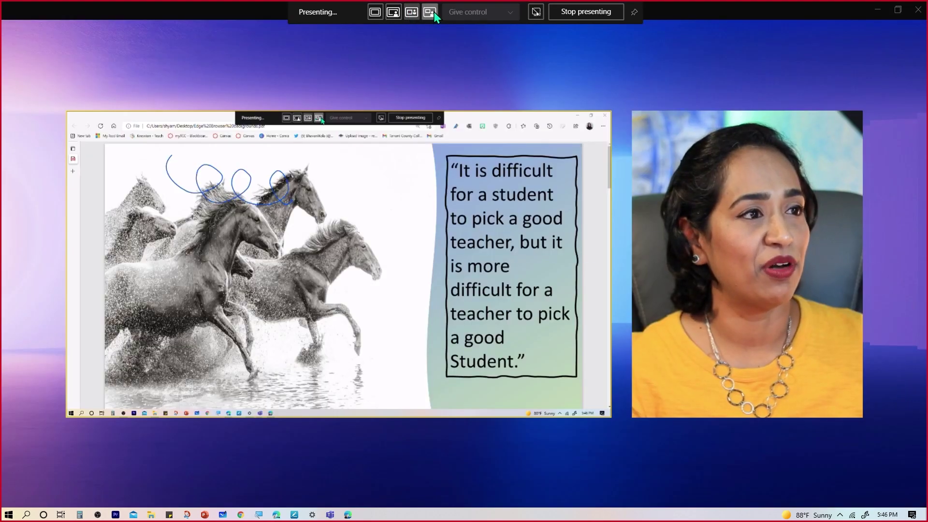
pyautogui.click(430, 12)
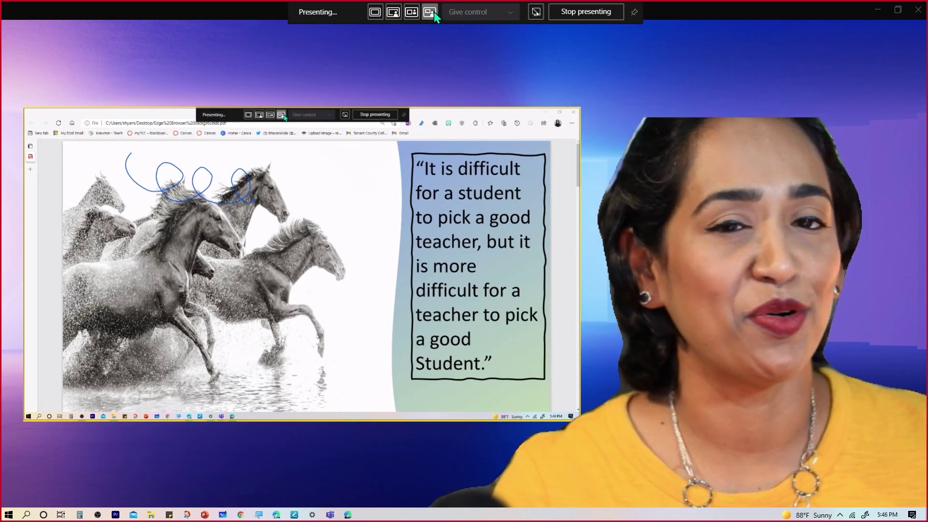